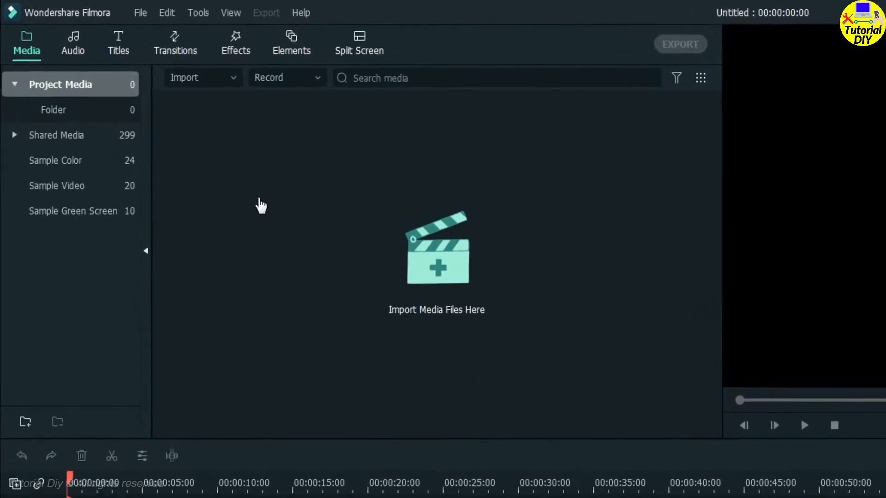
Add the Basic 6 plain text title at the start of the second video track.
{"action": "left_click", "coordinate": [84, 31]}
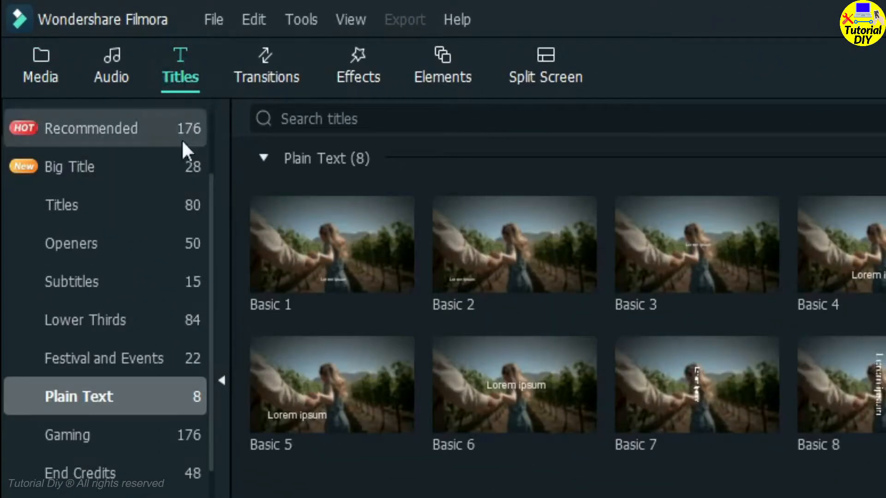
{"action": "left_click_drag", "start_coordinate": [516, 401], "coordinate": [486, 495]}
{"action": "left_click_drag", "start_coordinate": [241, 246], "coordinate": [51, 455]}
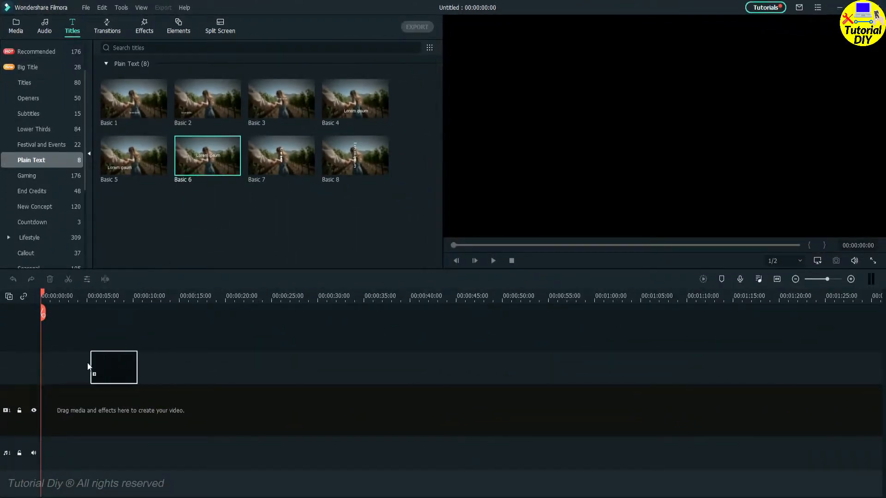
{"action": "left_click_drag", "start_coordinate": [42, 371], "coordinate": [43, 371]}
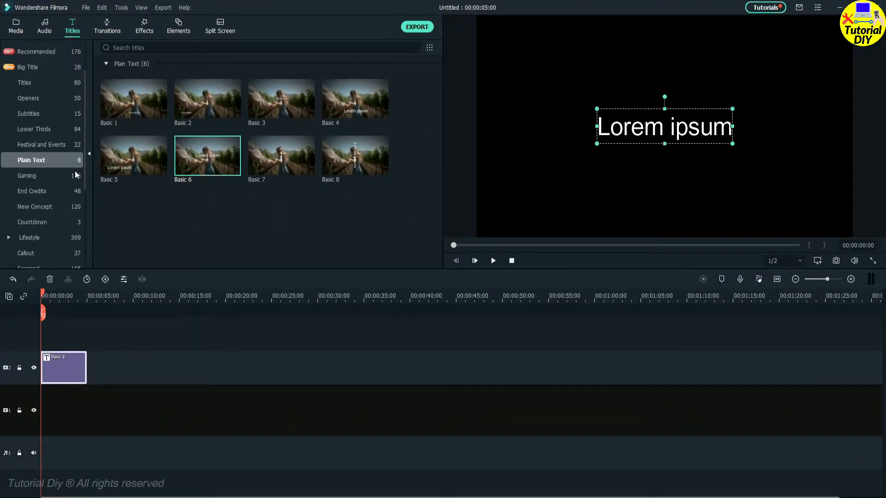
Place the Black sample color at the start of the first video track, beneath the title clip.
{"action": "left_click", "coordinate": [18, 27]}
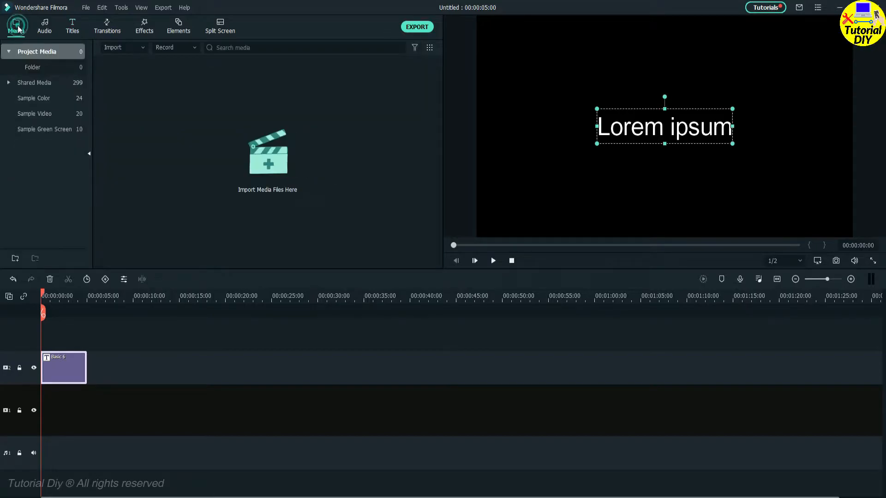
{"action": "left_click", "coordinate": [32, 101]}
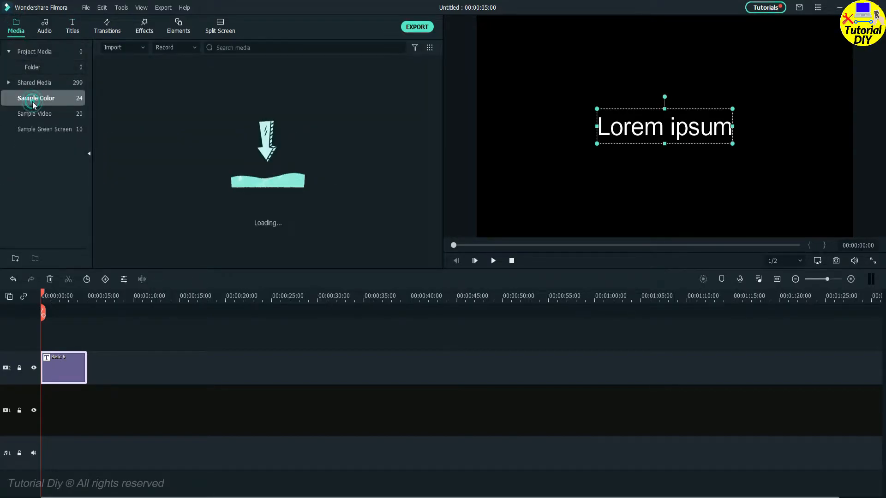
{"action": "left_click_drag", "start_coordinate": [127, 135], "coordinate": [40, 411]}
{"action": "left_click_drag", "start_coordinate": [69, 297], "coordinate": [410, 304]}
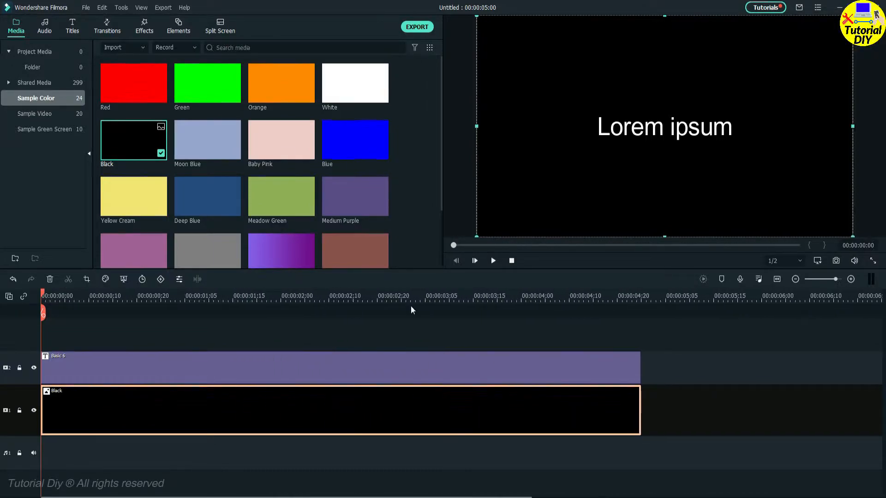
{"action": "left_click", "coordinate": [411, 308]}
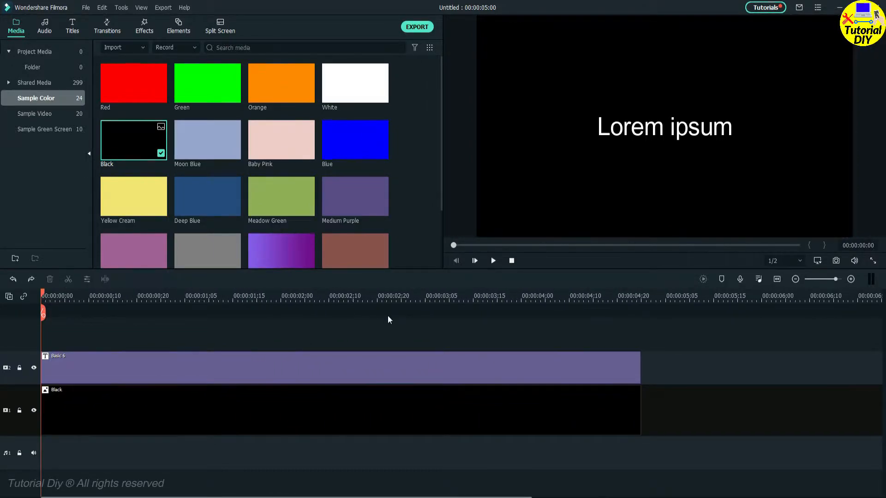
Set the Basic 6 title's font to Aharoni Negreta and its size to 100.
{"action": "double_click", "coordinate": [311, 365]}
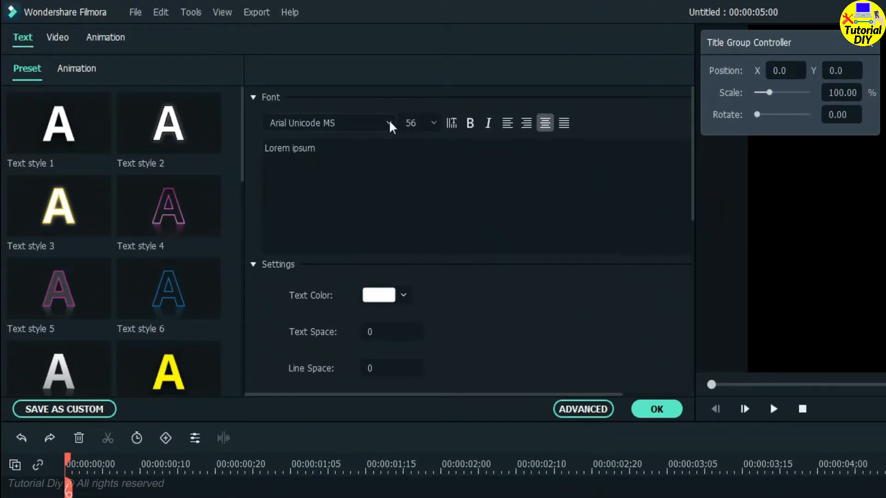
{"action": "left_click", "coordinate": [389, 124]}
{"action": "scroll", "coordinate": [356, 273], "scroll_direction": "up", "scroll_amount": 10}
{"action": "left_click", "coordinate": [356, 273]}
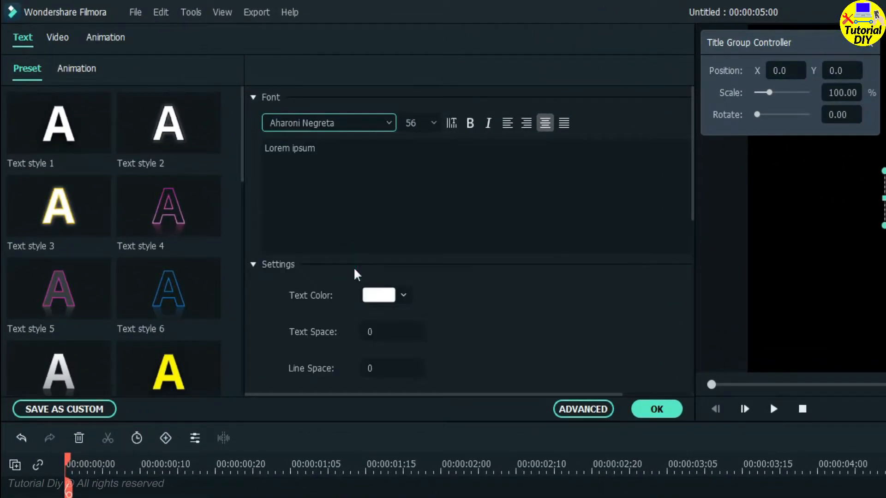
{"action": "left_click", "coordinate": [434, 122]}
{"action": "scroll", "coordinate": [410, 247], "scroll_direction": "down", "scroll_amount": 5}
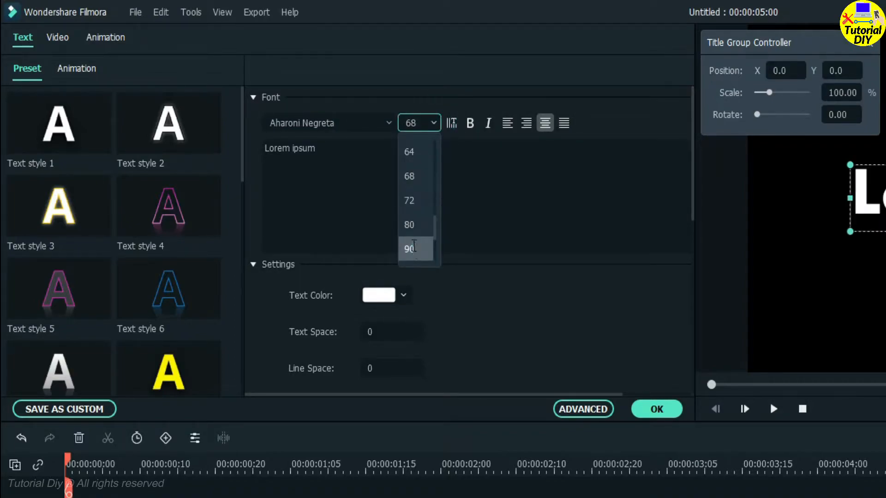
{"action": "left_click", "coordinate": [410, 248]}
{"action": "left_click", "coordinate": [434, 122]}
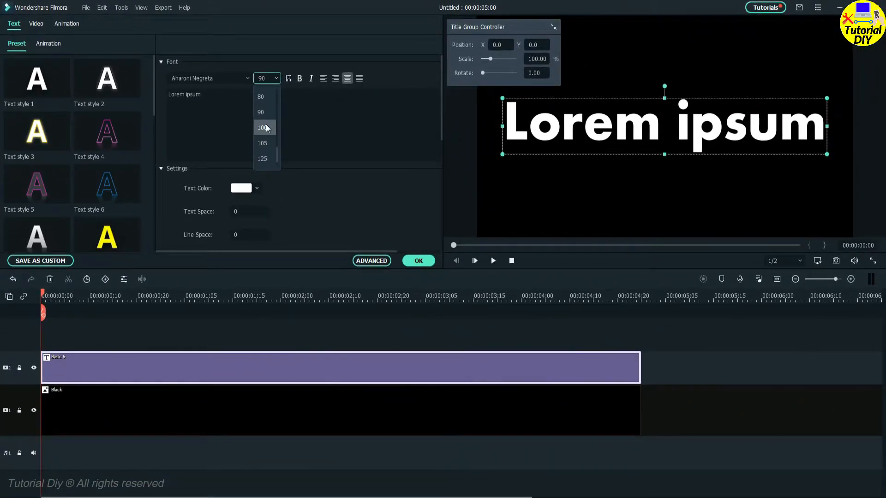
{"action": "left_click", "coordinate": [267, 128]}
Replace the title's placeholder text with "Tutorial Diy" and apply the text edits.
{"action": "left_click", "coordinate": [322, 139]}
{"action": "key", "text": "ctrl+a"}
{"action": "type", "text": "T"}
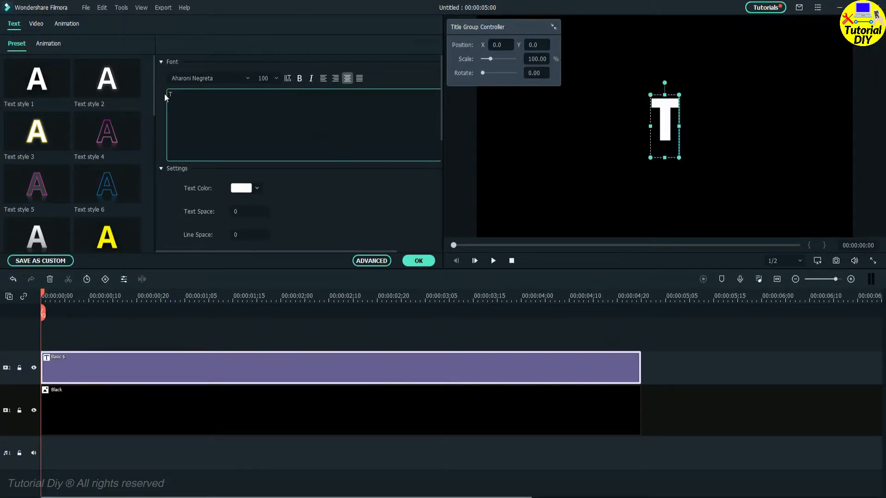
{"action": "type", "text": "utorial Diy"}
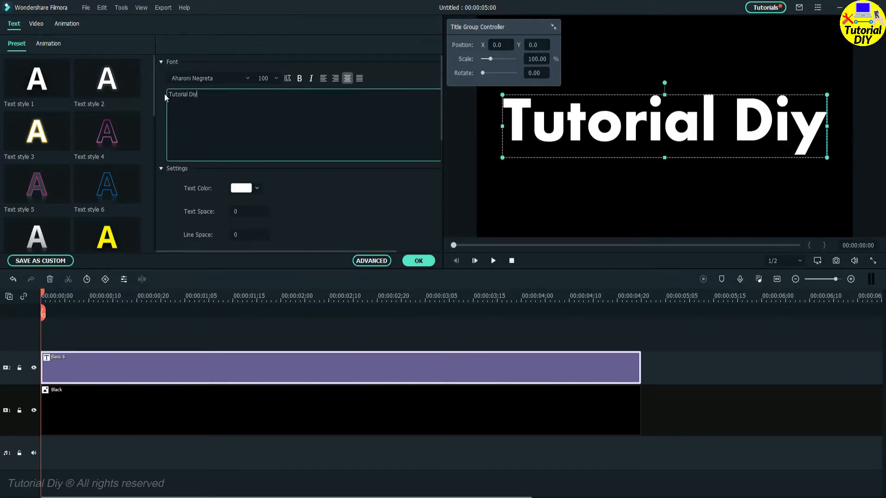
{"action": "left_click", "coordinate": [419, 261]}
Enlarge the title slightly and centre it in the frame, and save a snapshot of the frame to the project's Folder.
{"action": "left_click_drag", "start_coordinate": [477, 162], "coordinate": [508, 157]}
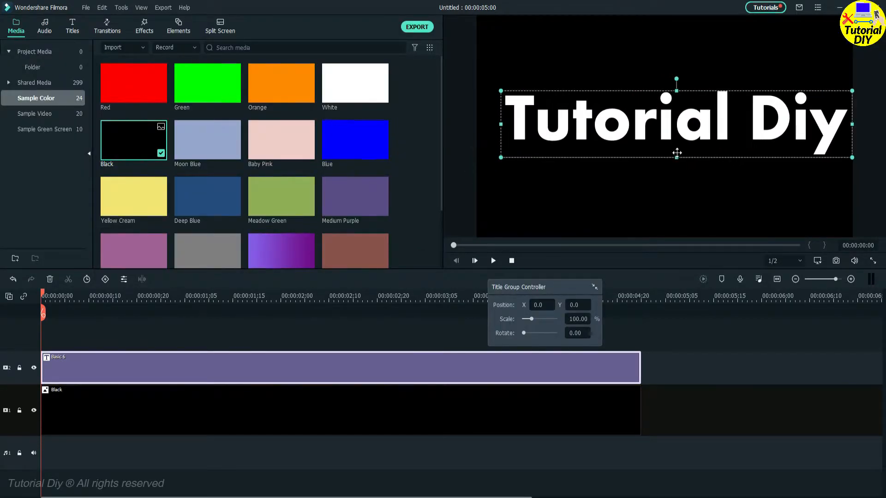
{"action": "left_click_drag", "start_coordinate": [688, 146], "coordinate": [680, 146]}
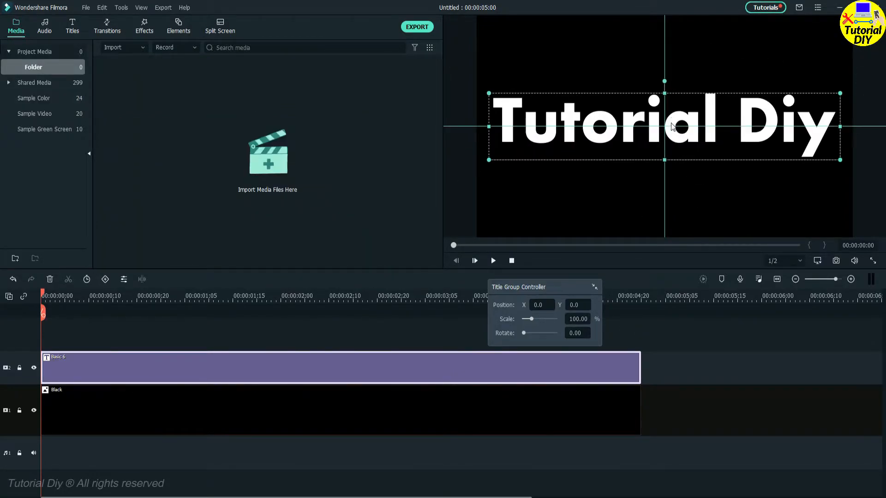
{"action": "left_click", "coordinate": [695, 372]}
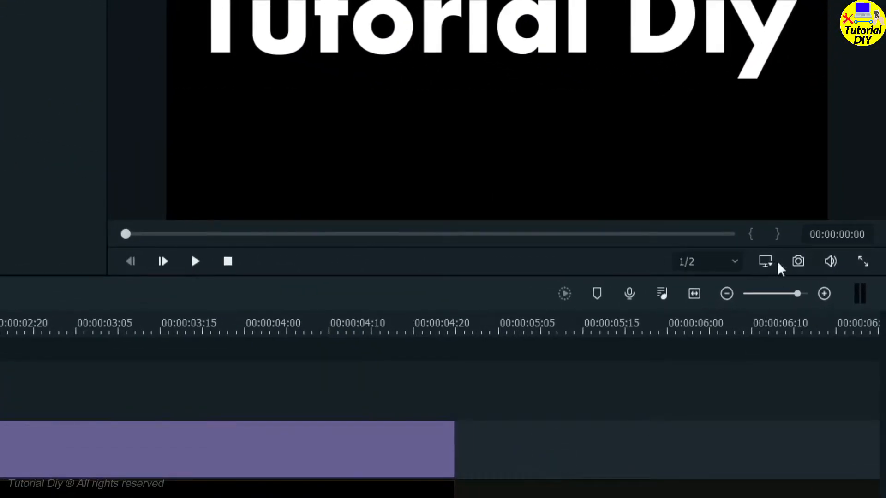
{"action": "left_click", "coordinate": [796, 262]}
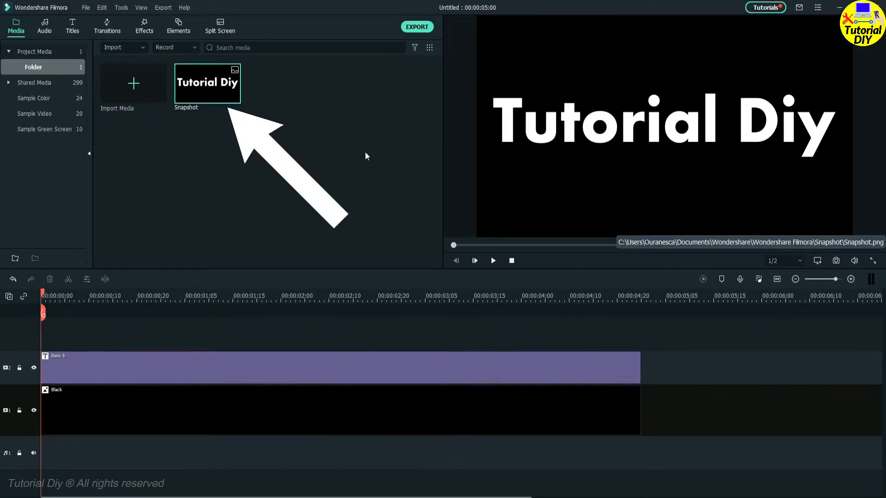
Delete the title and Black clips and place the Snapshot image at the start of the second video track instead.
{"action": "left_click_drag", "start_coordinate": [676, 337], "coordinate": [554, 434]}
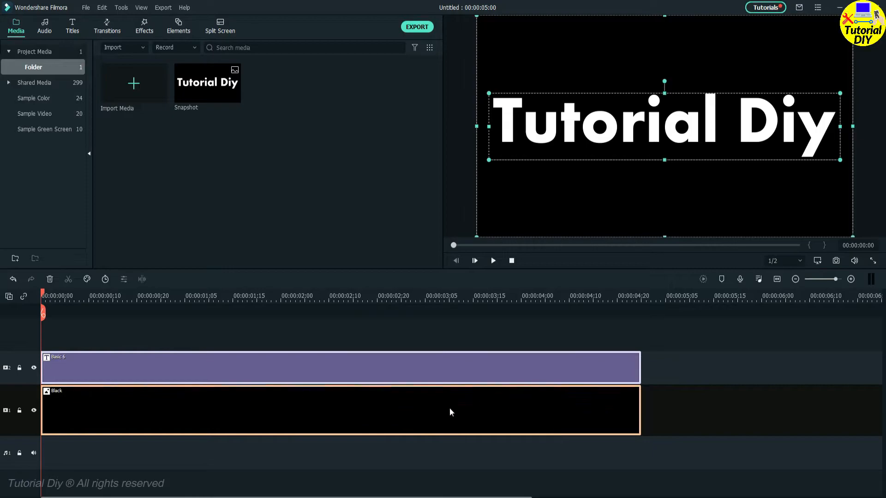
{"action": "key", "text": "Delete"}
{"action": "left_click_drag", "start_coordinate": [208, 89], "coordinate": [29, 383]}
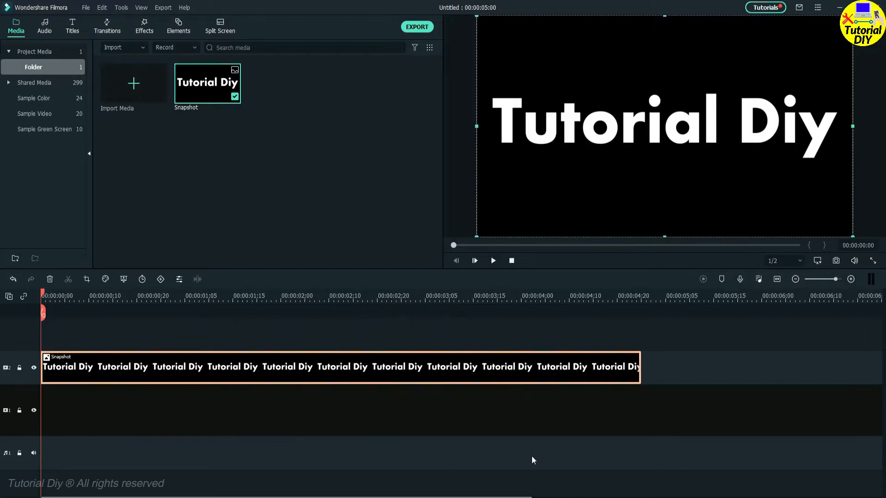
Apply a Pan & Zoom to the Snapshot clip, shrinking the End frame to about 254 x 143 around the middle of the text.
{"action": "right_click", "coordinate": [320, 367]}
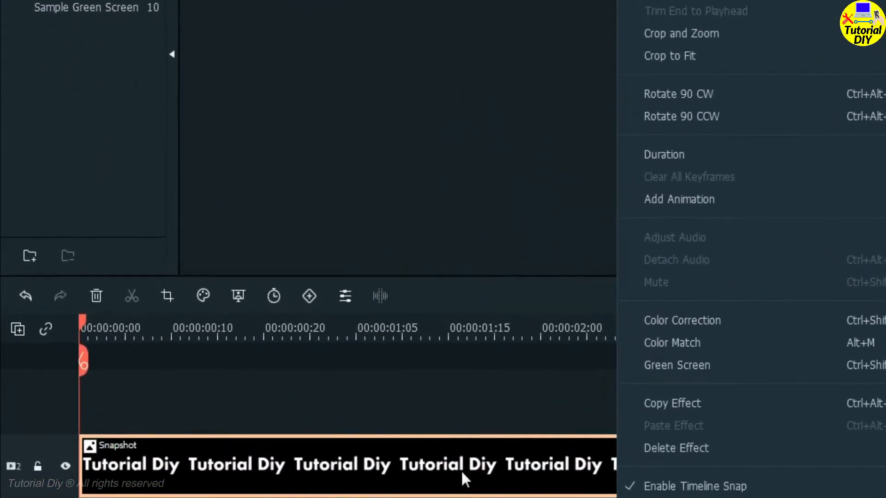
{"action": "left_click", "coordinate": [461, 473]}
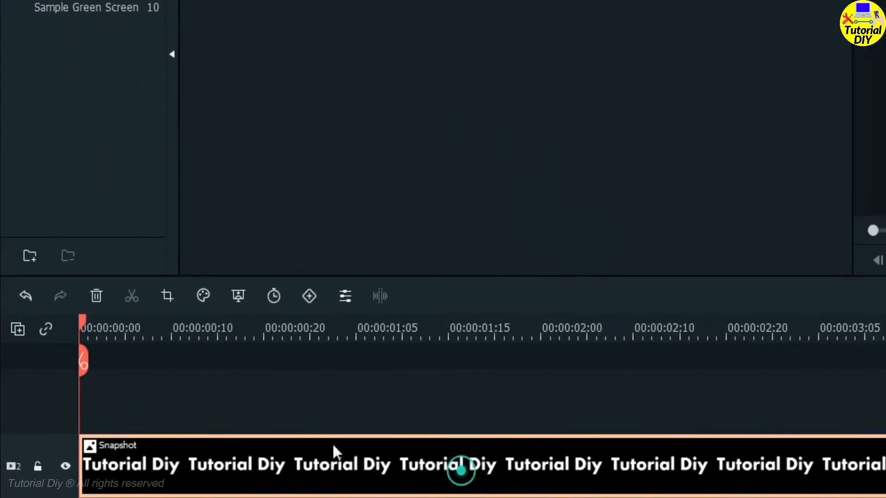
{"action": "left_click", "coordinate": [167, 298]}
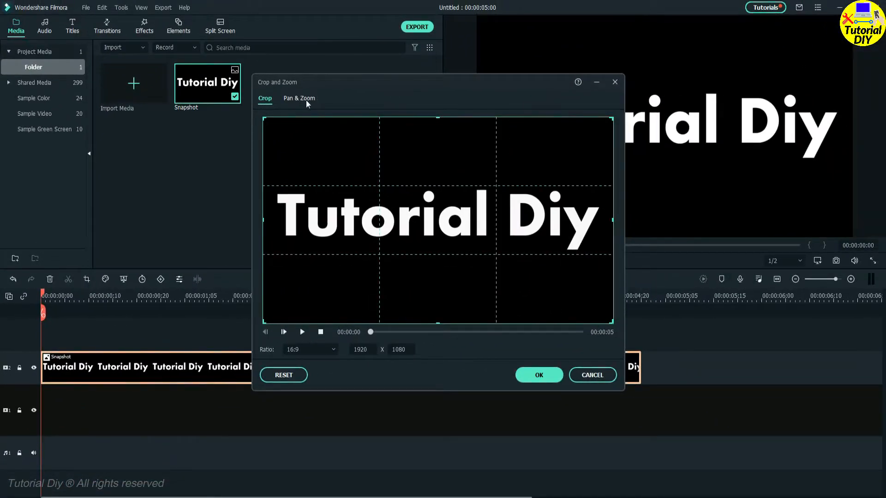
{"action": "left_click", "coordinate": [299, 100]}
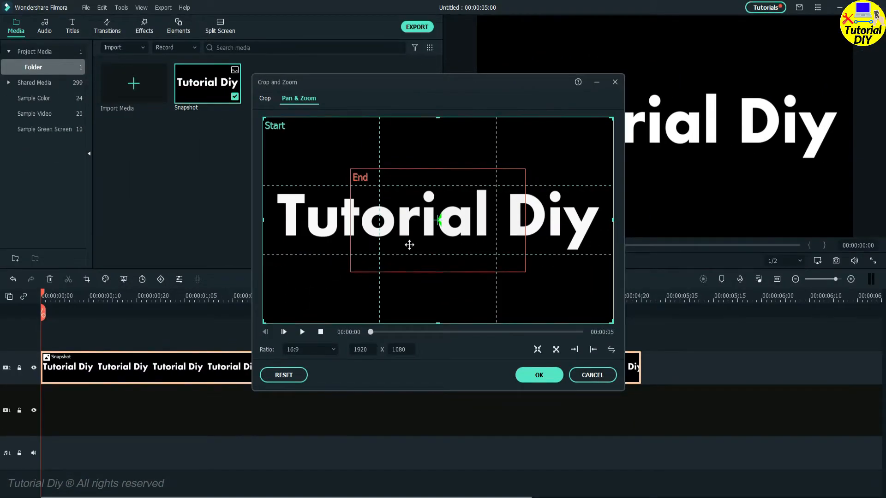
{"action": "left_click", "coordinate": [409, 245]}
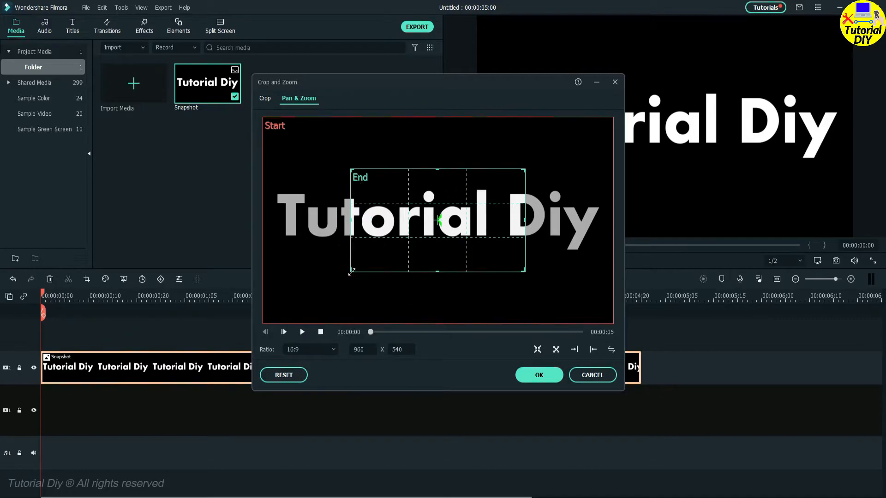
{"action": "left_click_drag", "start_coordinate": [351, 270], "coordinate": [419, 247]}
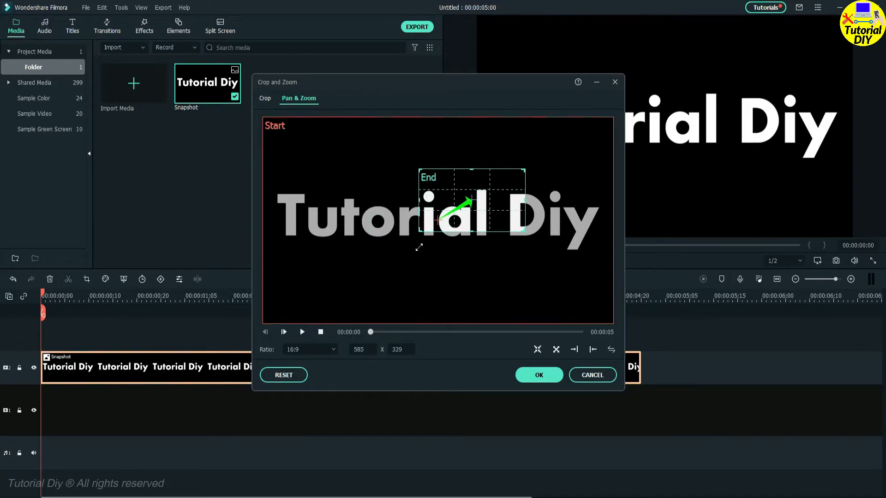
{"action": "left_click_drag", "start_coordinate": [526, 167], "coordinate": [451, 211]}
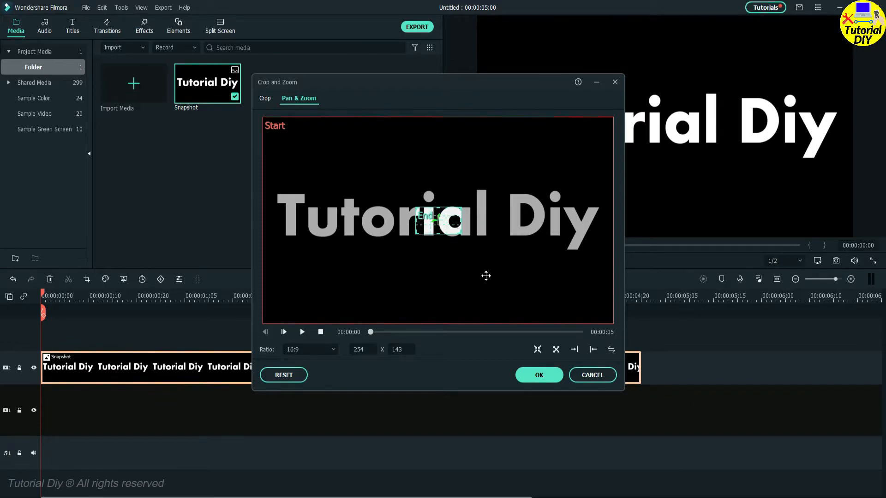
{"action": "left_click", "coordinate": [540, 377]}
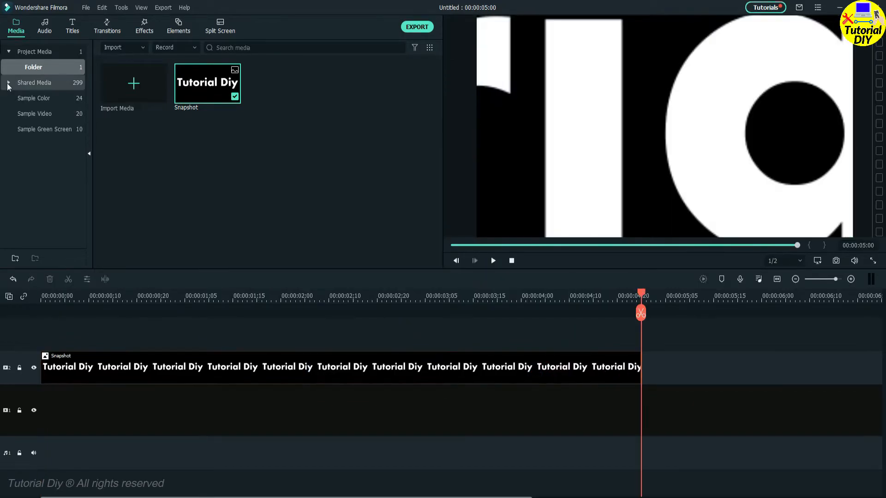
Add the 1920x1080 sea video from the shared video backgrounds to the start of the first video track and trim it to about 10 seconds.
{"action": "left_click", "coordinate": [8, 83]}
{"action": "scroll", "coordinate": [57, 168], "scroll_direction": "down", "scroll_amount": 3}
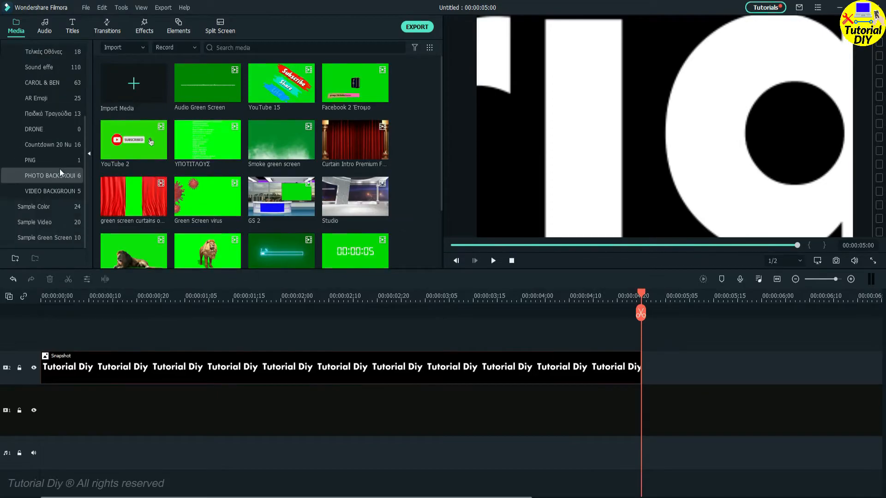
{"action": "left_click", "coordinate": [53, 191]}
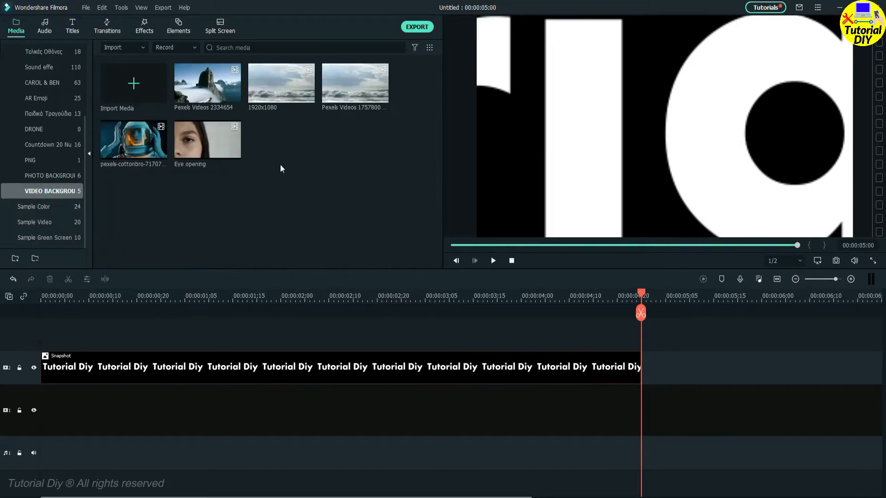
{"action": "left_click_drag", "start_coordinate": [275, 90], "coordinate": [34, 435]}
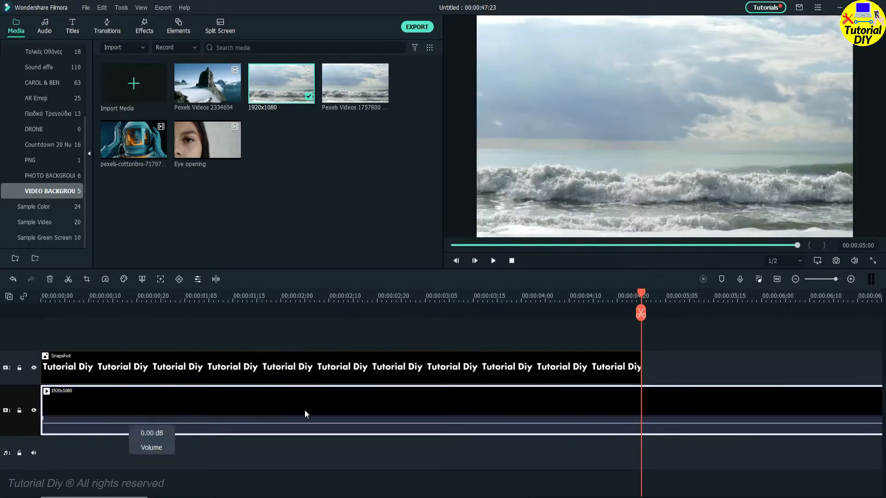
{"action": "left_click_drag", "start_coordinate": [795, 402], "coordinate": [201, 408]}
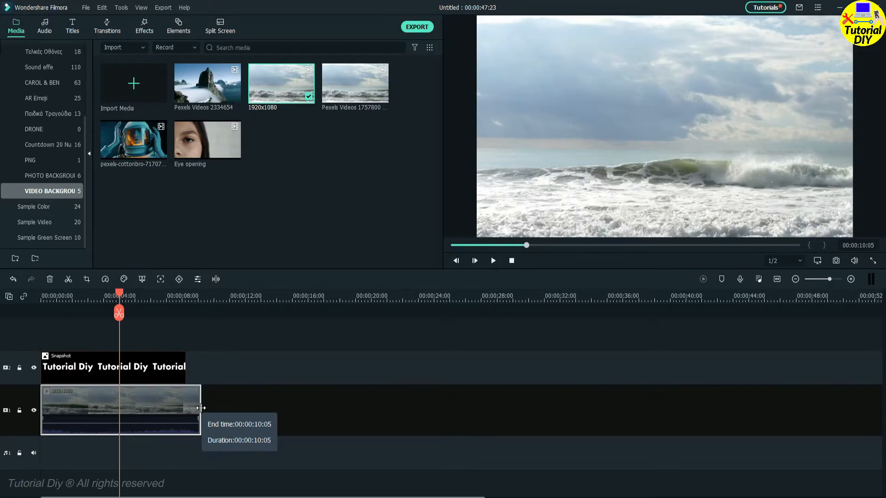
{"action": "left_click_drag", "start_coordinate": [201, 408], "coordinate": [201, 407]}
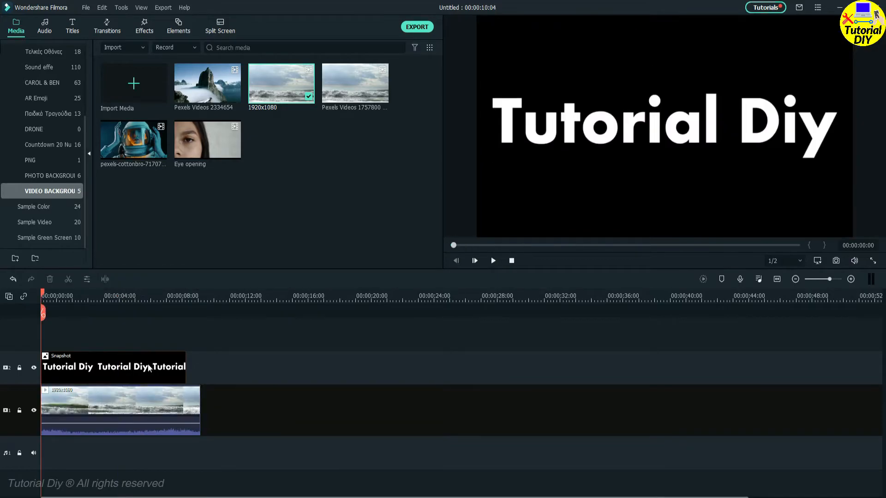
Set the Snapshot clip's compositing blending mode to Multiply.
{"action": "double_click", "coordinate": [148, 368]}
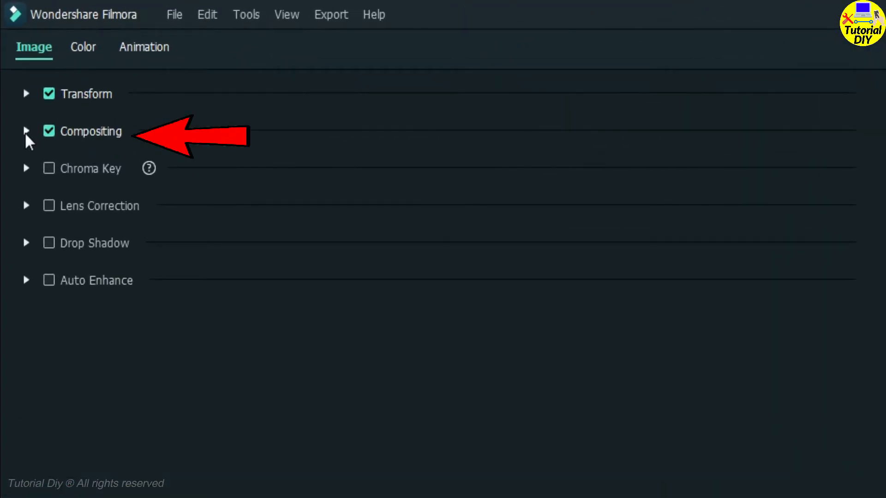
{"action": "left_click", "coordinate": [27, 132]}
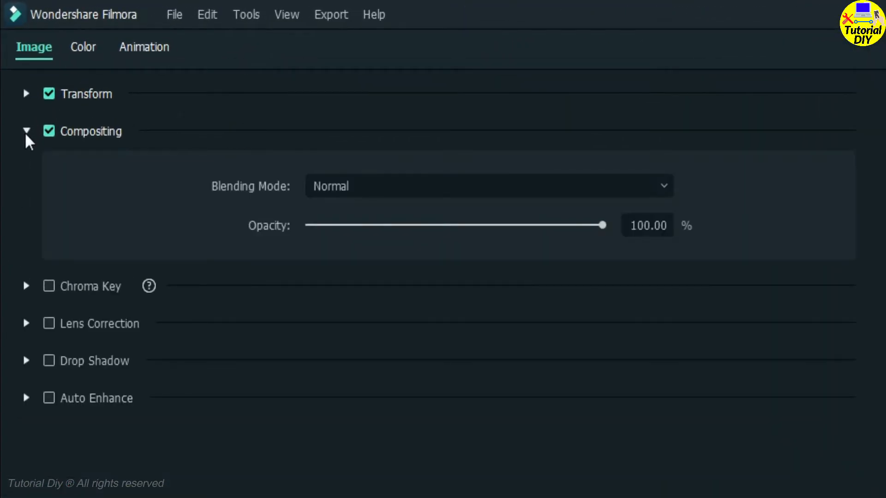
{"action": "left_click", "coordinate": [667, 191]}
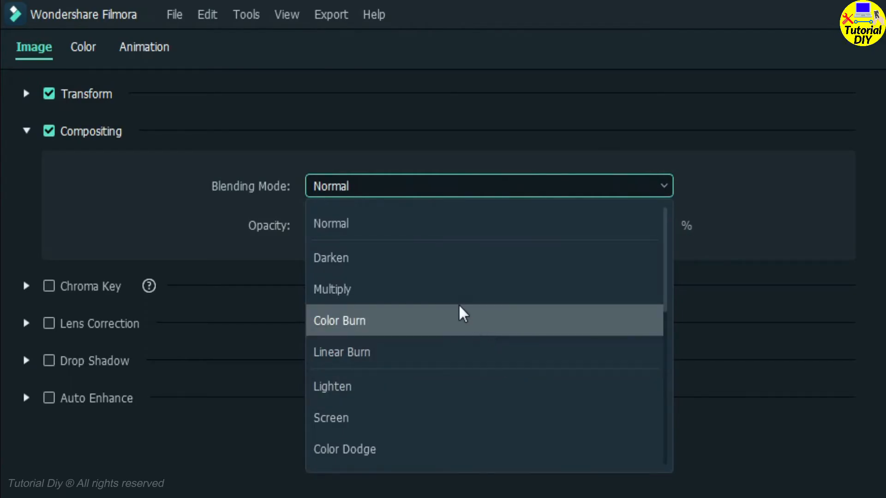
{"action": "left_click", "coordinate": [490, 291]}
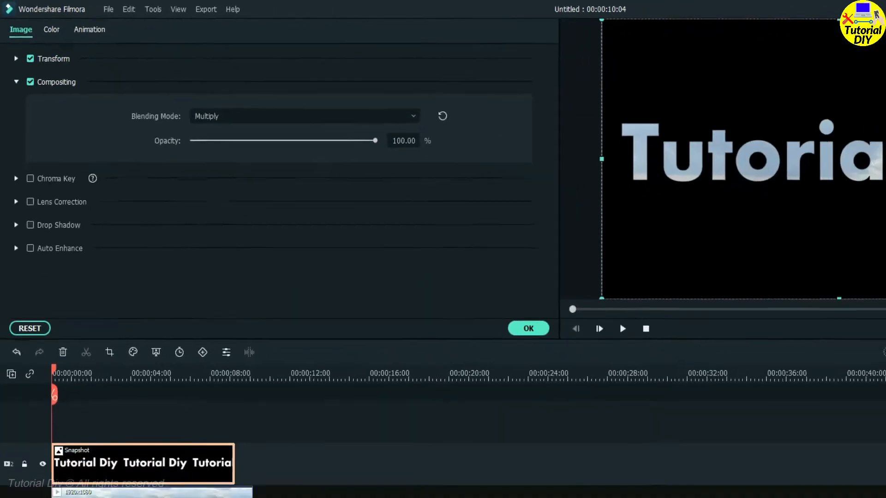